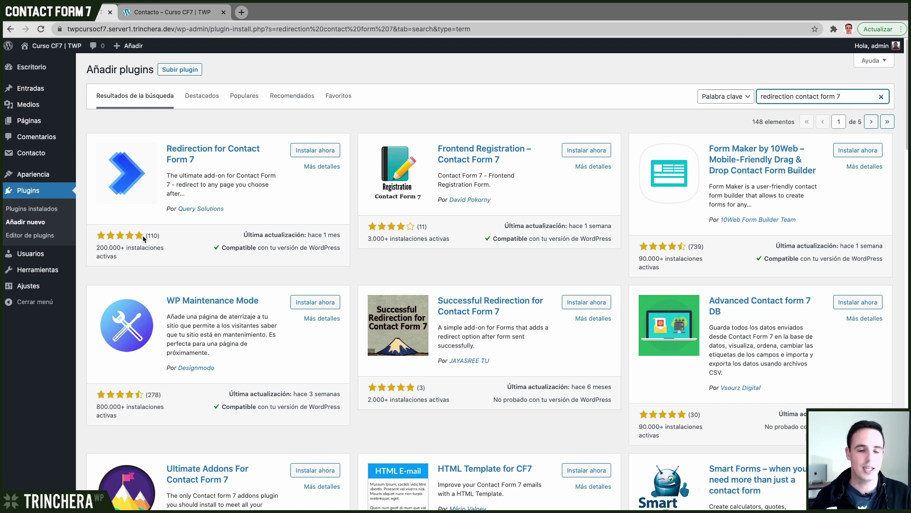
- Install and activate Redirection for Contact Form 7, then view its extensions page
left_click(315, 150)
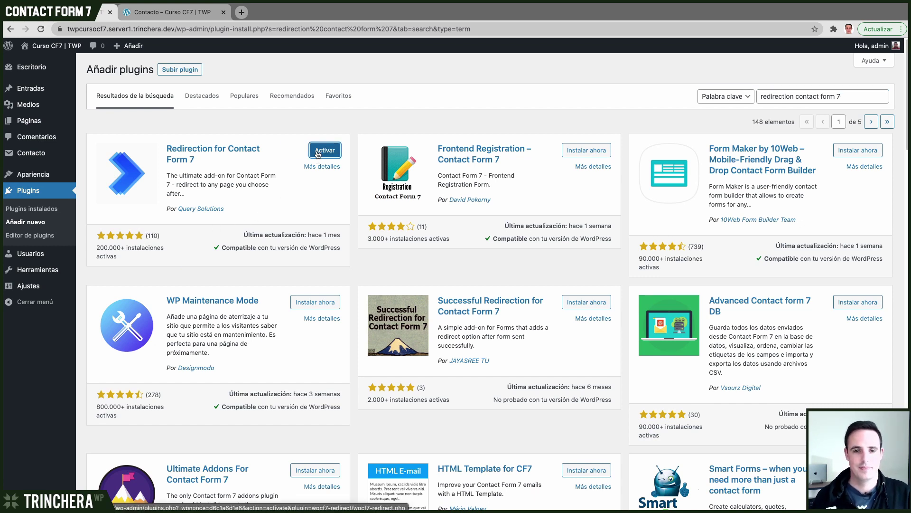
left_click(327, 151)
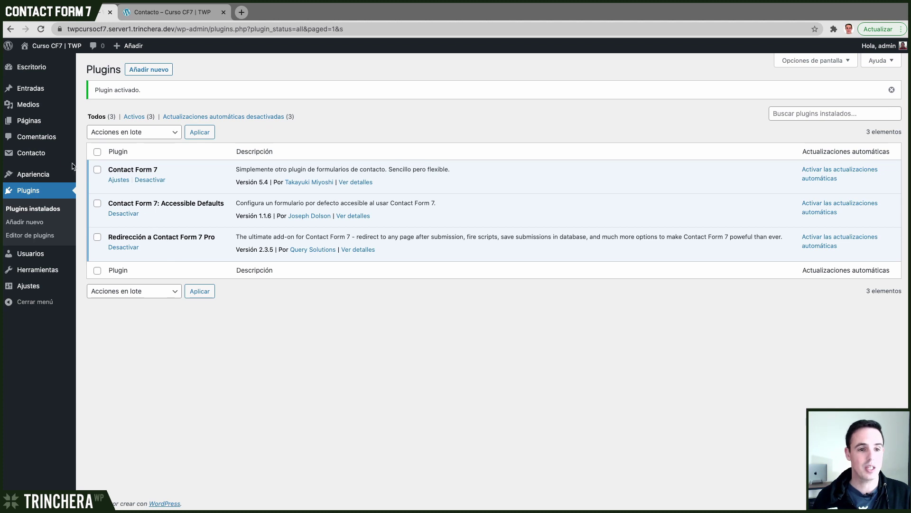
mouse_move(33, 153)
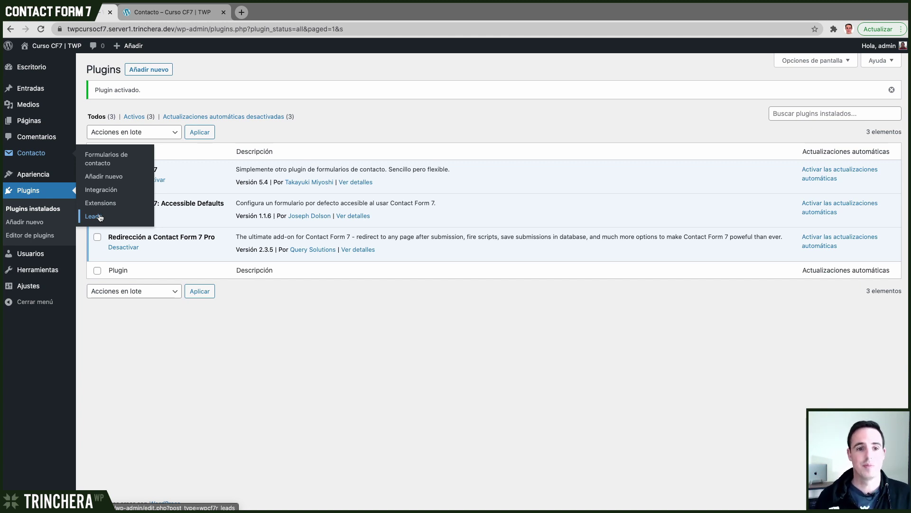
left_click(97, 204)
- Browse the redirection add-on extensions, then open the Contacto form for editing
scroll(280, 244, "down", 3)
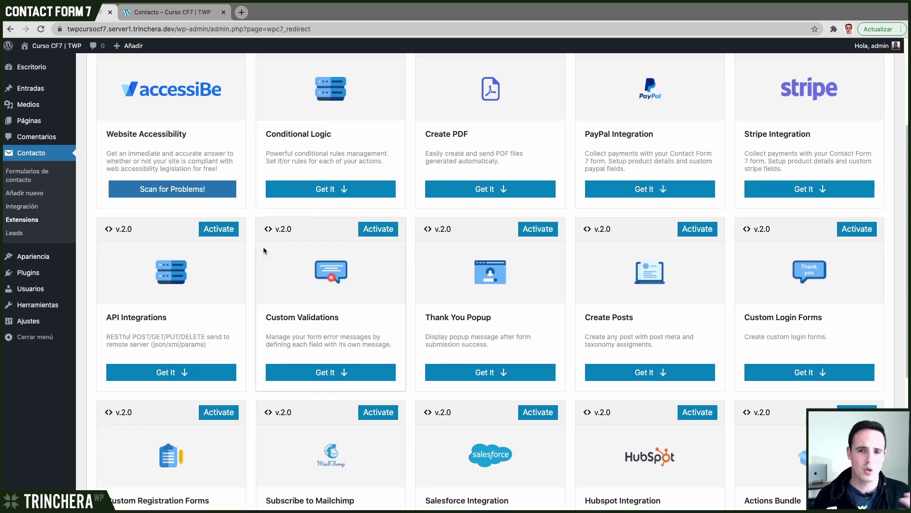
scroll(263, 244, "down", 2)
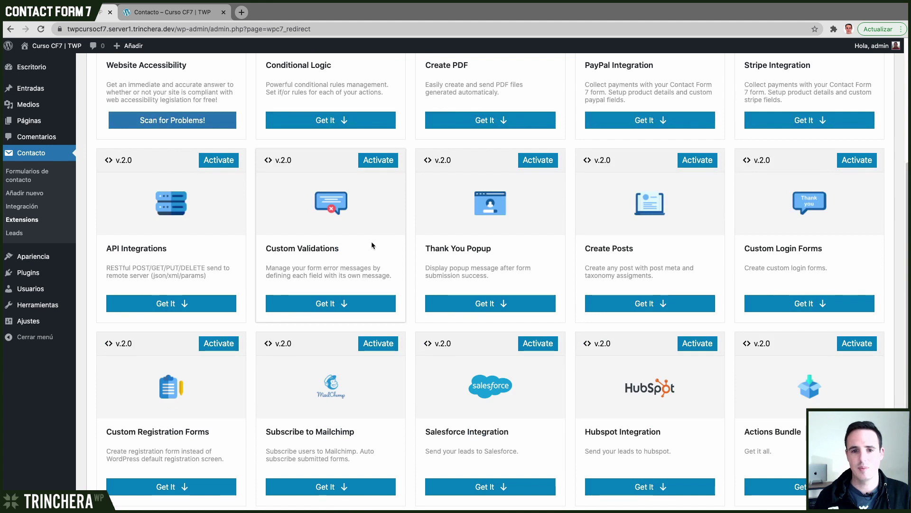
scroll(371, 241, "up", 3)
scroll(332, 223, "down", 3)
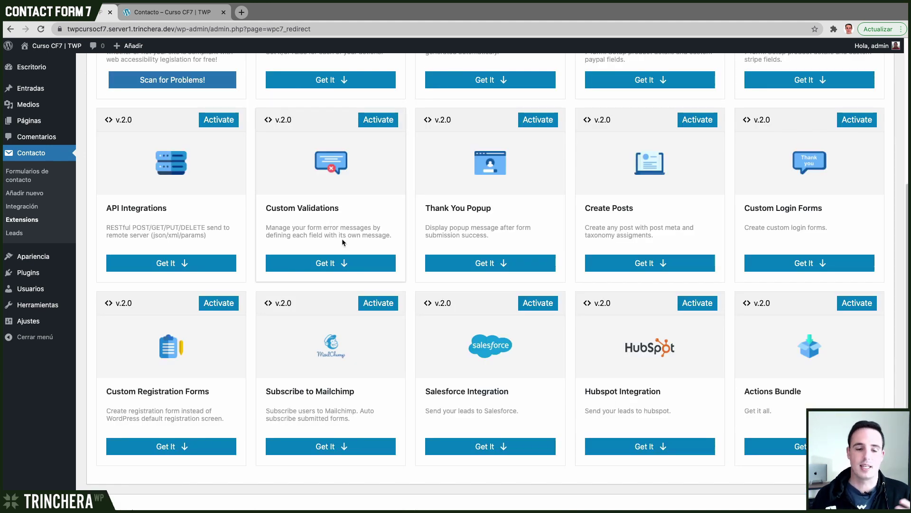
scroll(340, 241, "up", 5)
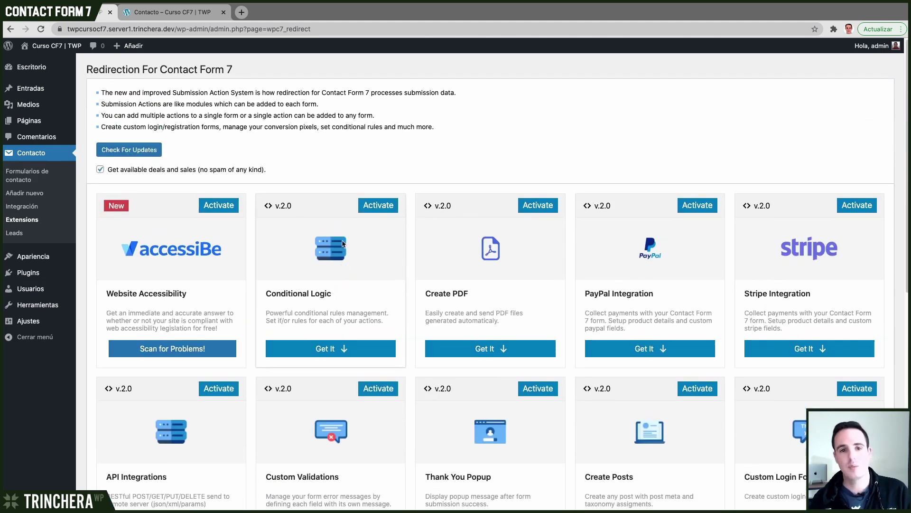
left_click(34, 178)
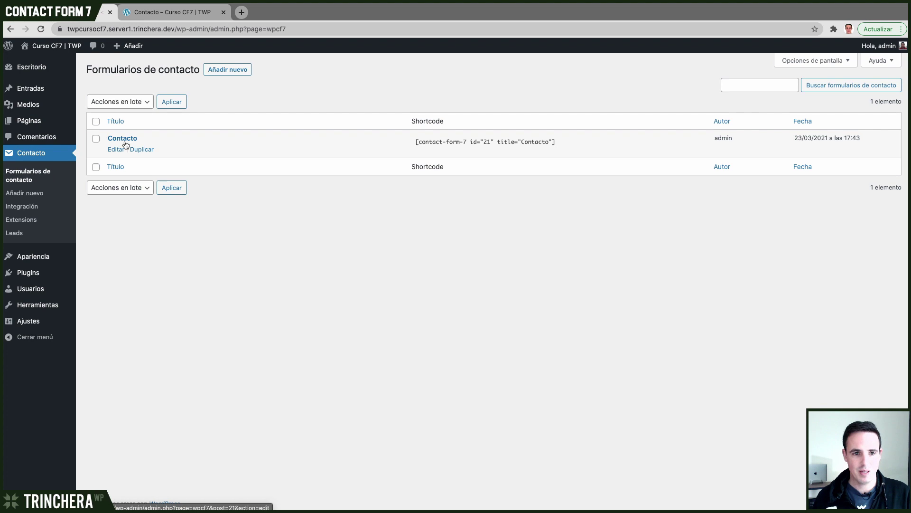
left_click(126, 142)
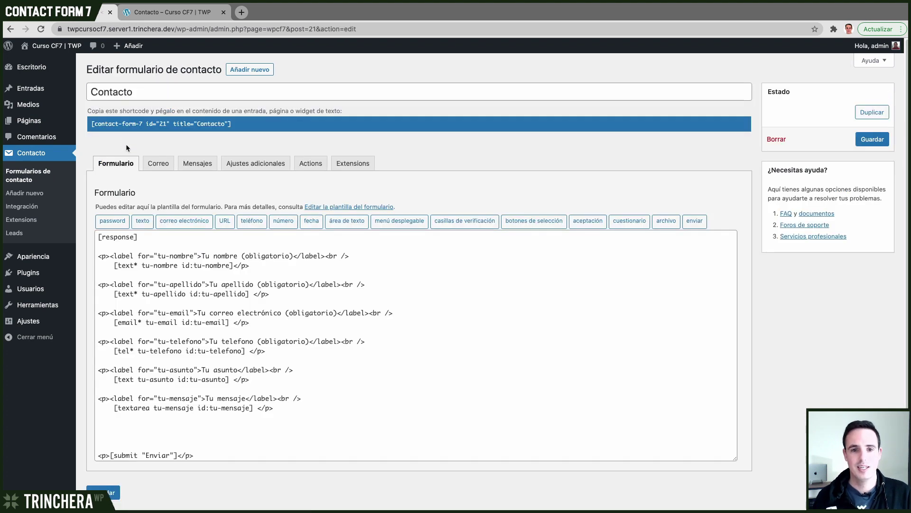
- Move through the form's Extensions tab to its Actions tab and its action-type list
left_click(359, 165)
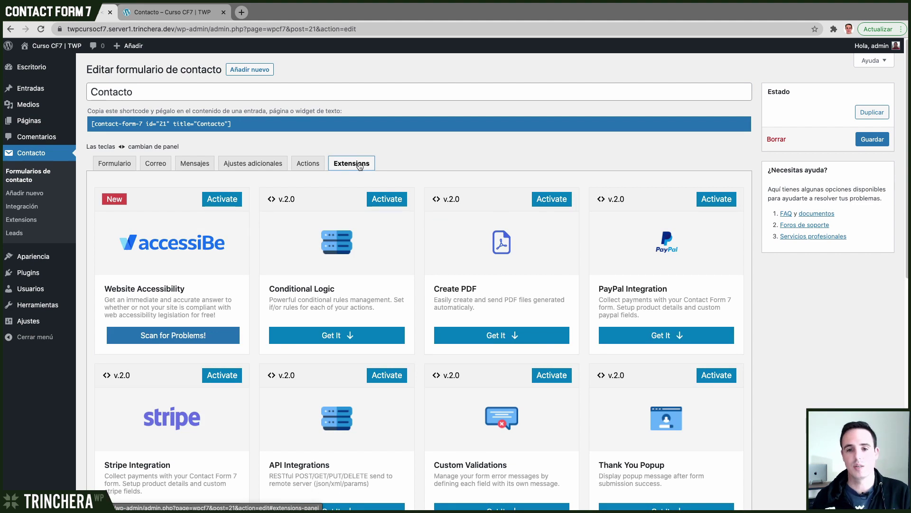
left_click(309, 164)
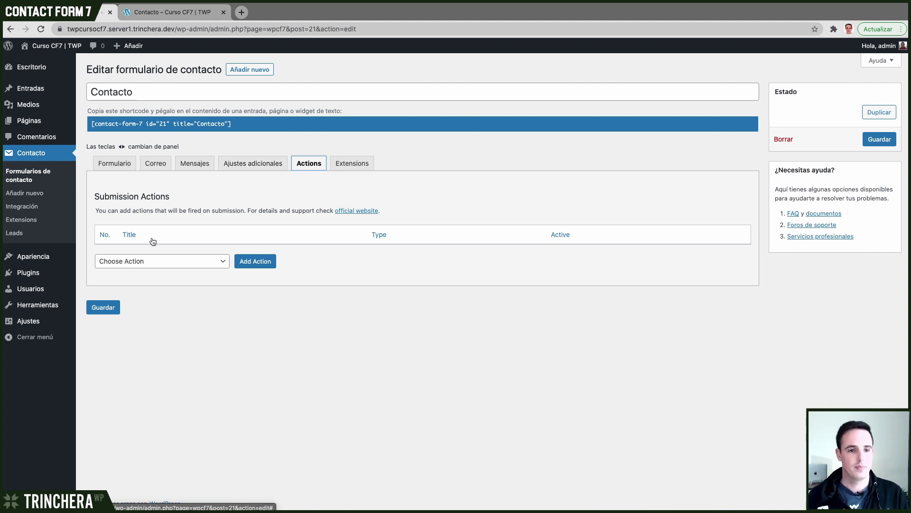
left_click(133, 264)
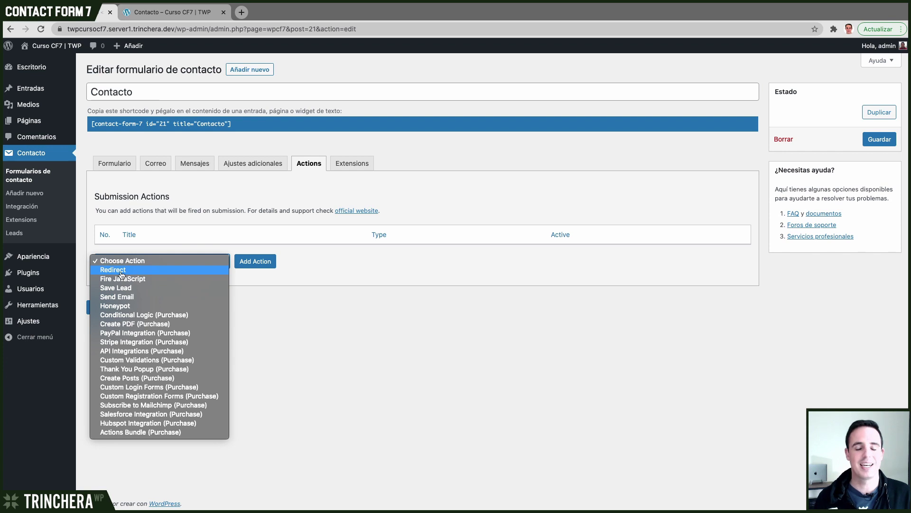
- Pick Redirect under Choose Action and add it as the form's first submission action
left_click(121, 275)
left_click(258, 264)
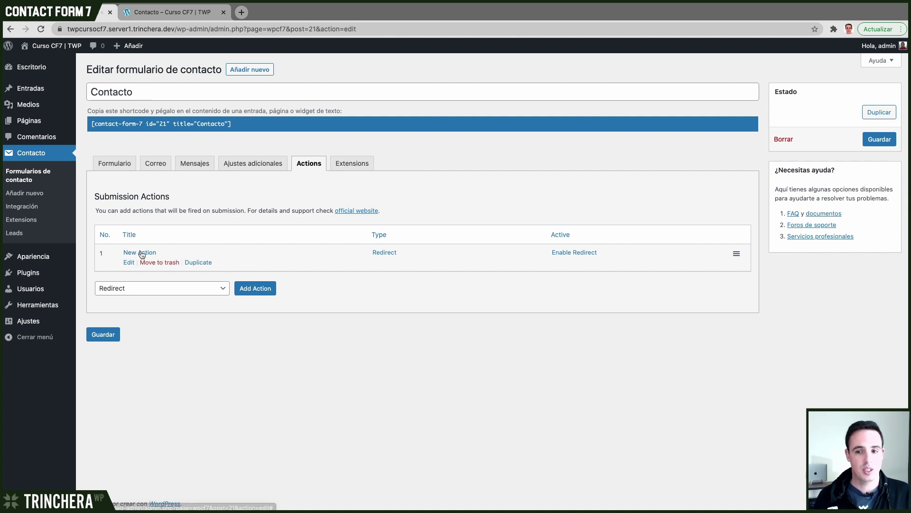
- Expand the new action and retitle it 'Página | Inicio'
left_click(144, 255)
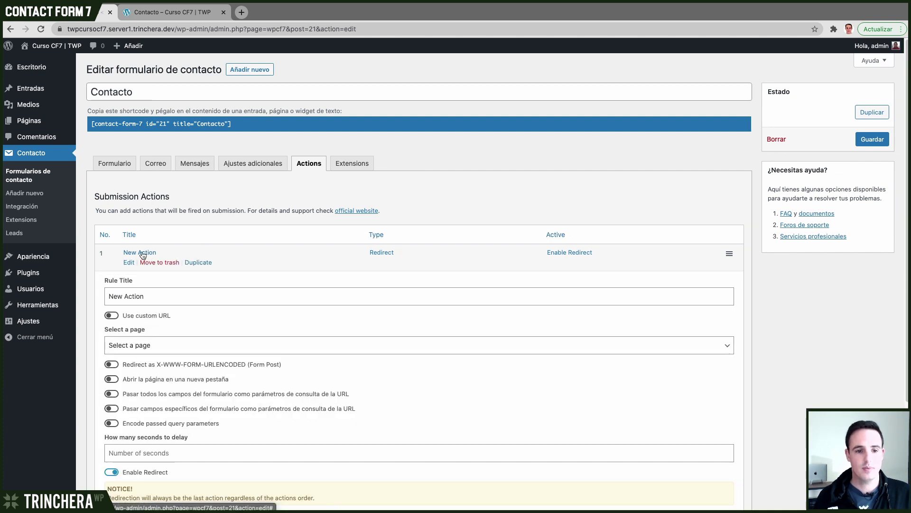
triple_click(156, 292)
type("Inicio")
scroll(497, 274, "down", 1)
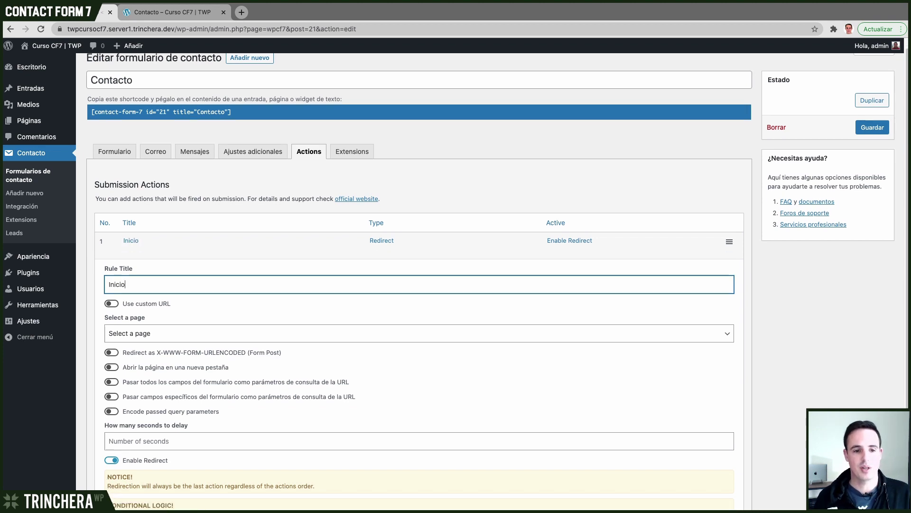
type("Página |")
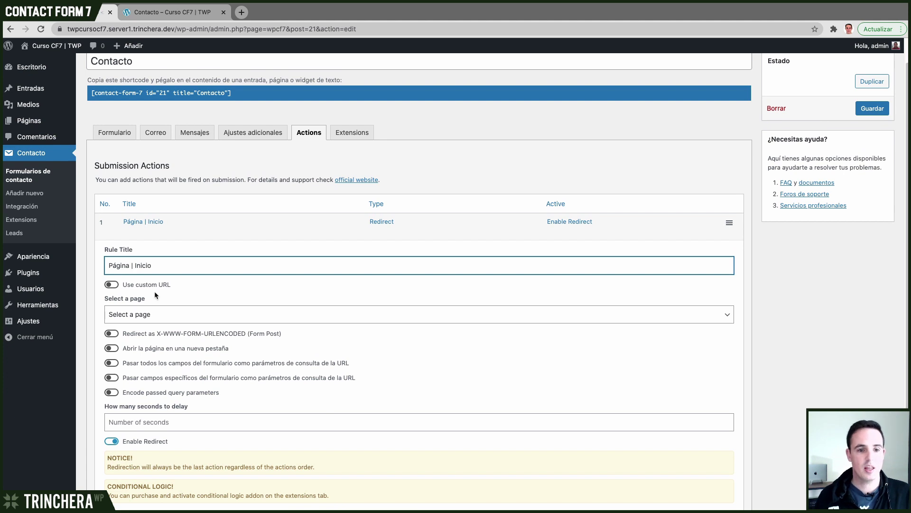
- Switch Use custom URL on, then back off to keep page selection
scroll(155, 291, "down", 1)
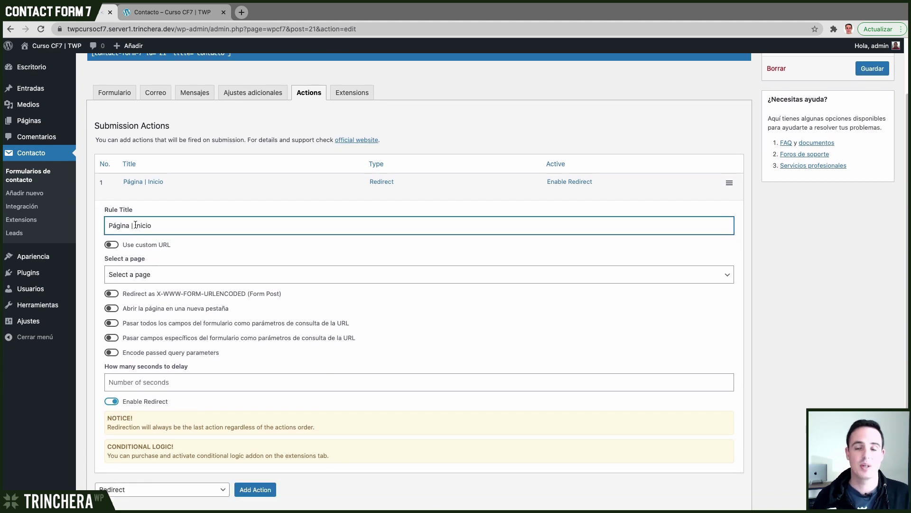
left_click(113, 245)
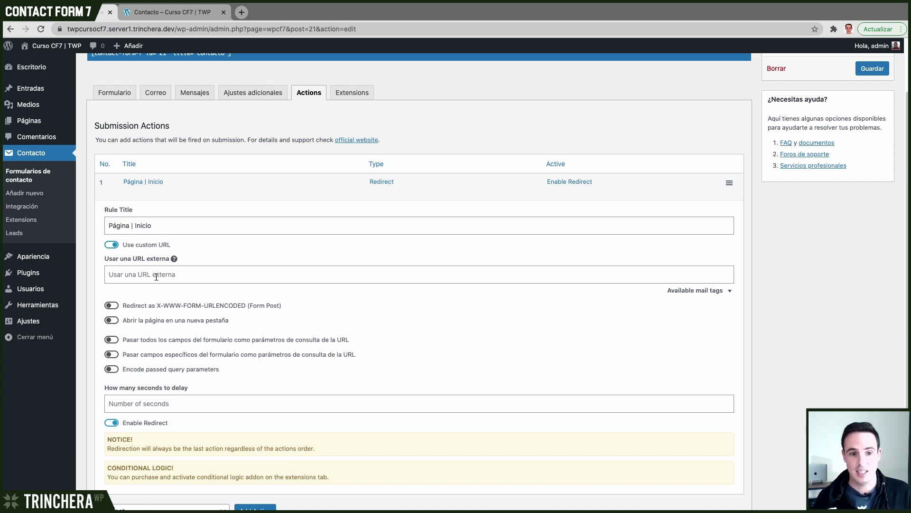
left_click(112, 245)
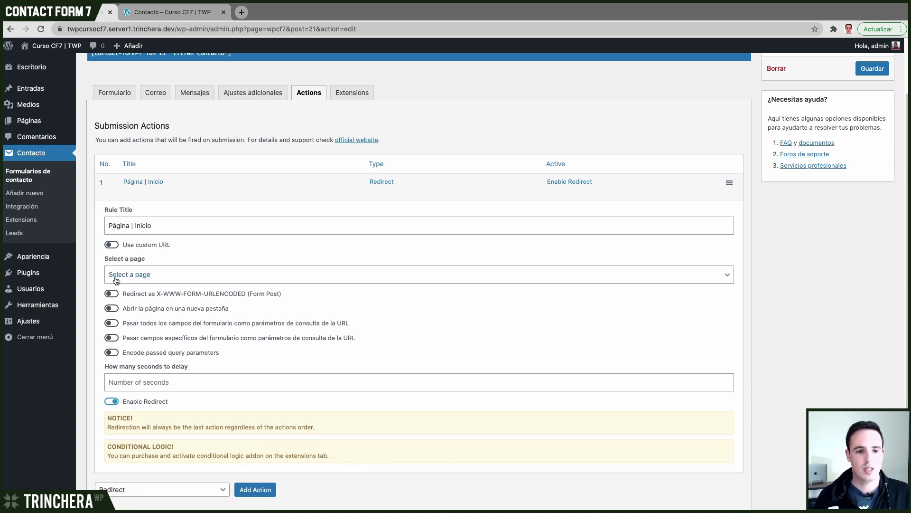
- Select Inicio from the Select a page dropdown as the redirect destination
left_click(147, 276)
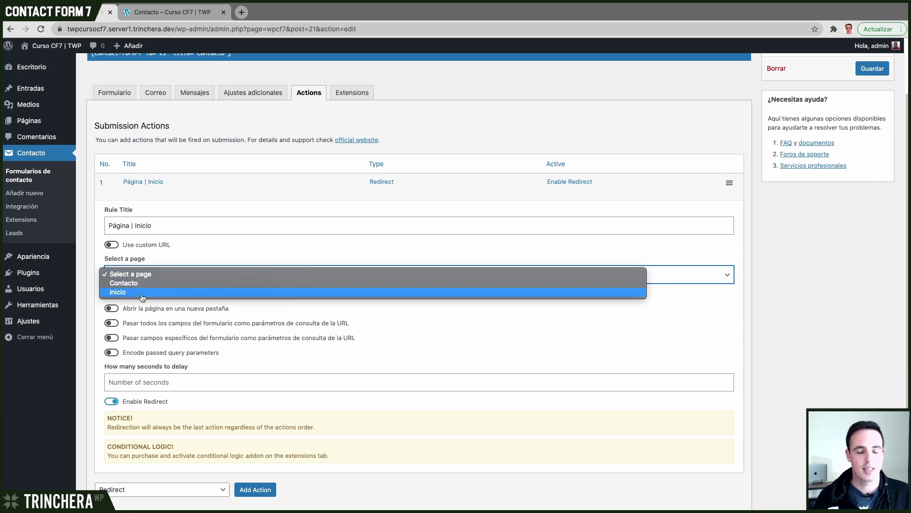
left_click(141, 293)
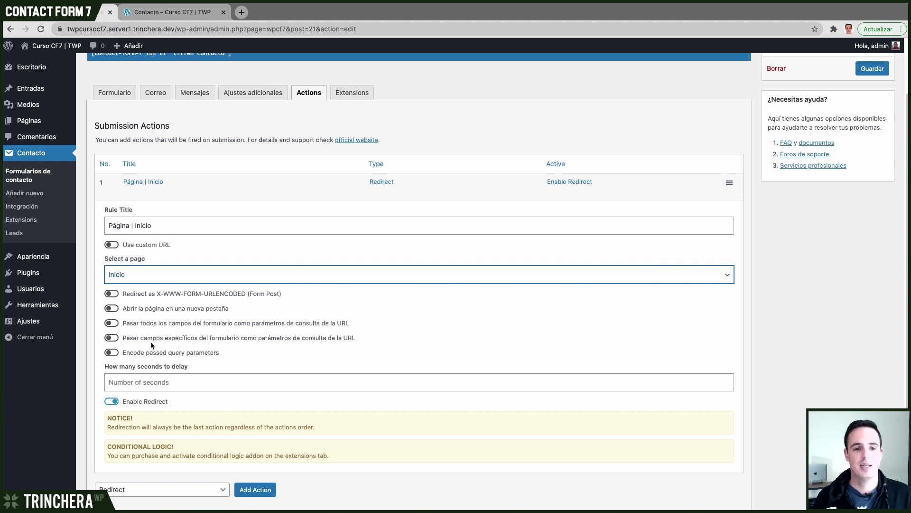
scroll(150, 341, "down", 2)
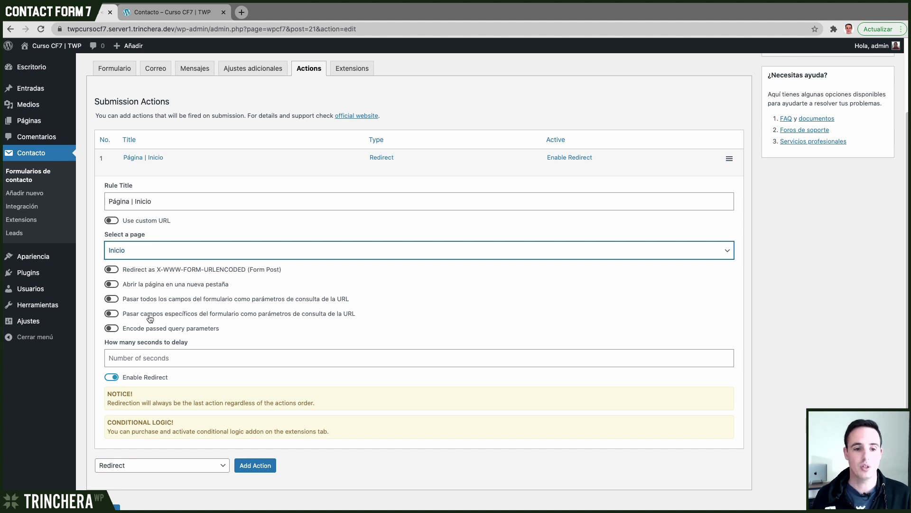
left_click(126, 354)
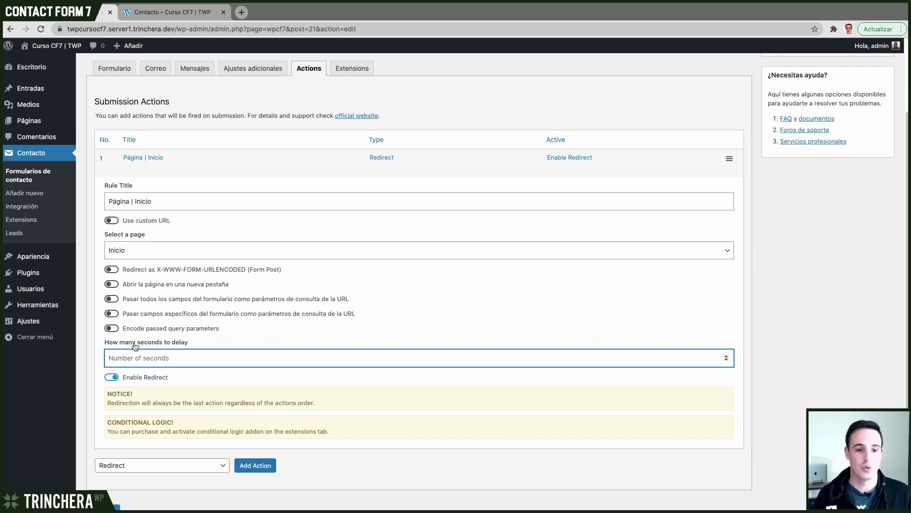
scroll(190, 356, "down", 2)
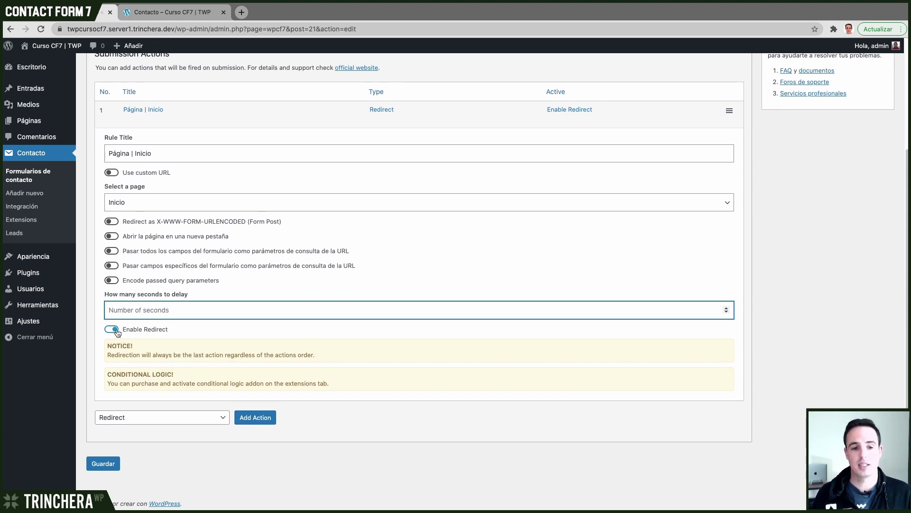
- Turn Enable Redirect off and back on, then save the Contacto form
left_click(117, 331)
left_click(113, 358)
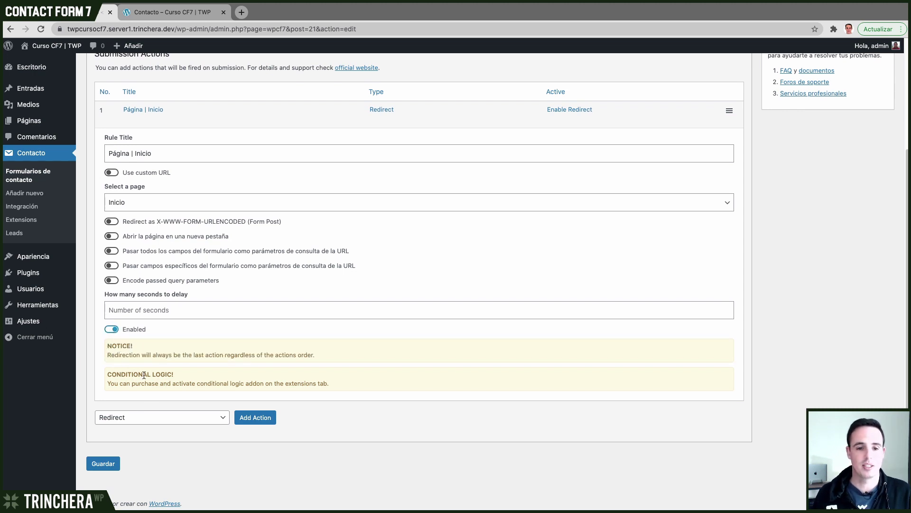
left_click(116, 463)
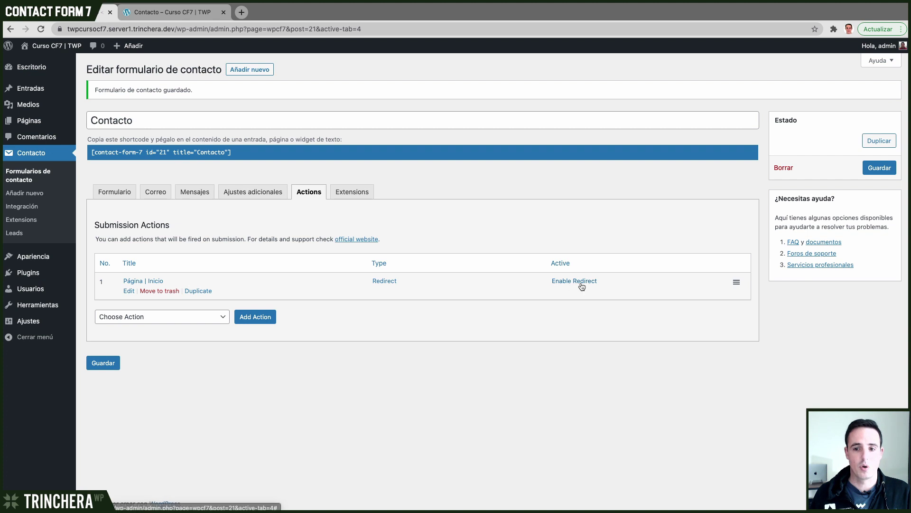
- Expand and collapse the saved Página | Inicio action to review it
left_click(149, 281)
scroll(149, 281, "down", 3)
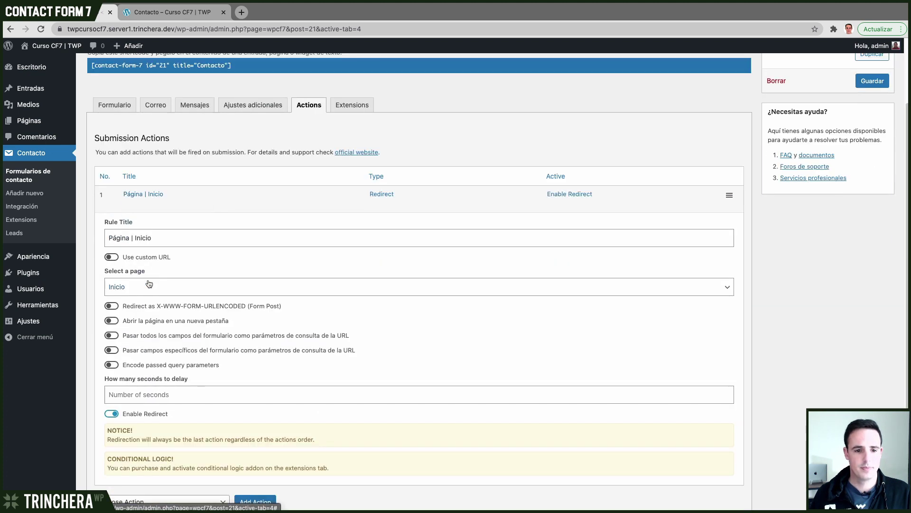
left_click(128, 193)
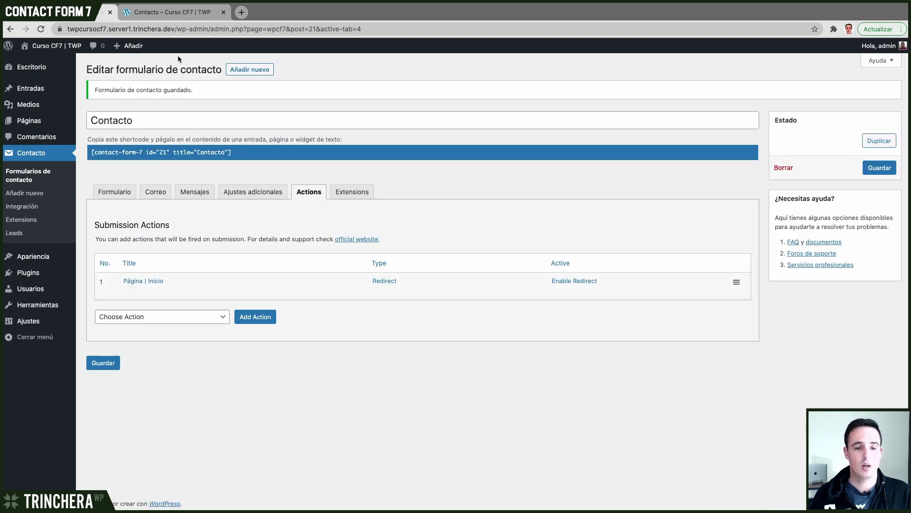
left_click(169, 13)
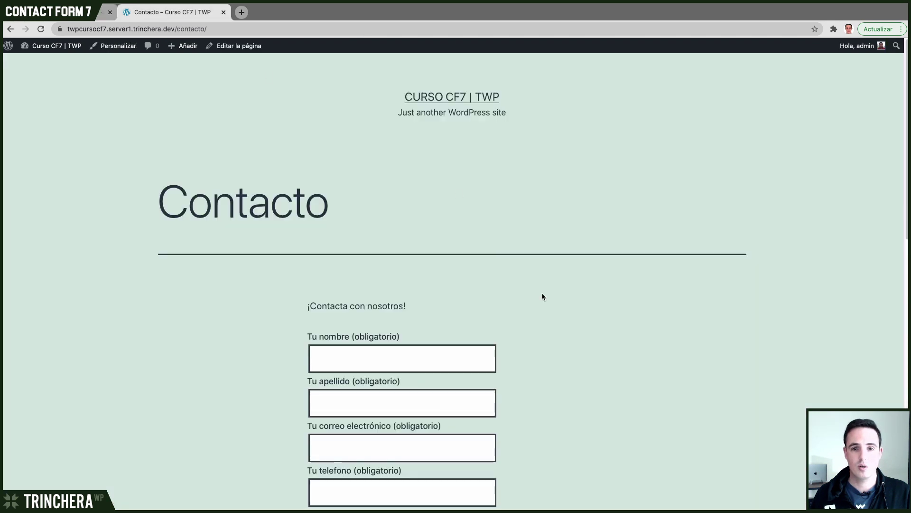
- Reload the contact page and enter a test name, surname and e-mail address
scroll(553, 305, "down", 5)
left_click(379, 125)
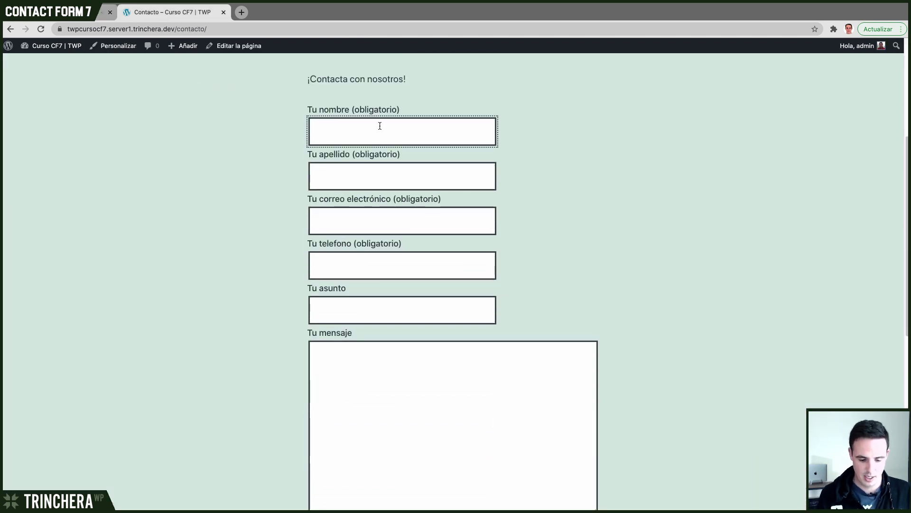
key("super+r")
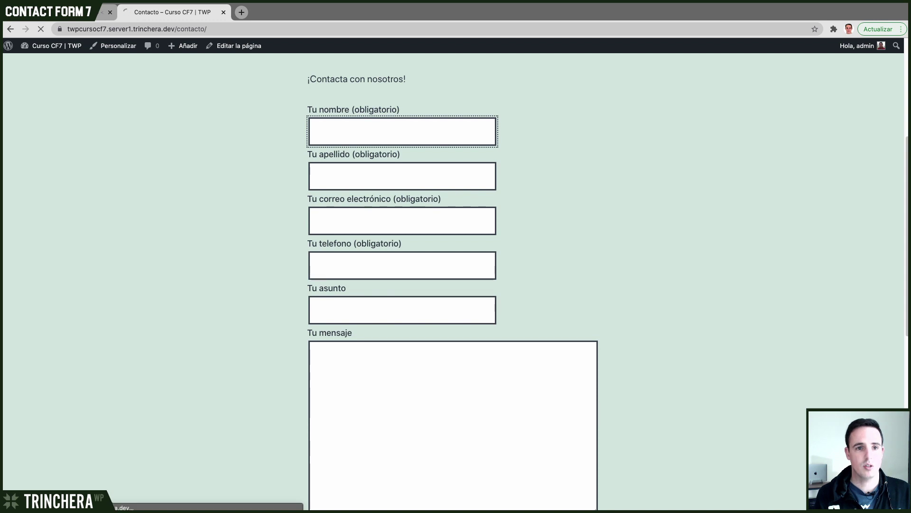
left_click(379, 138)
key("Tab")
key("Tab")
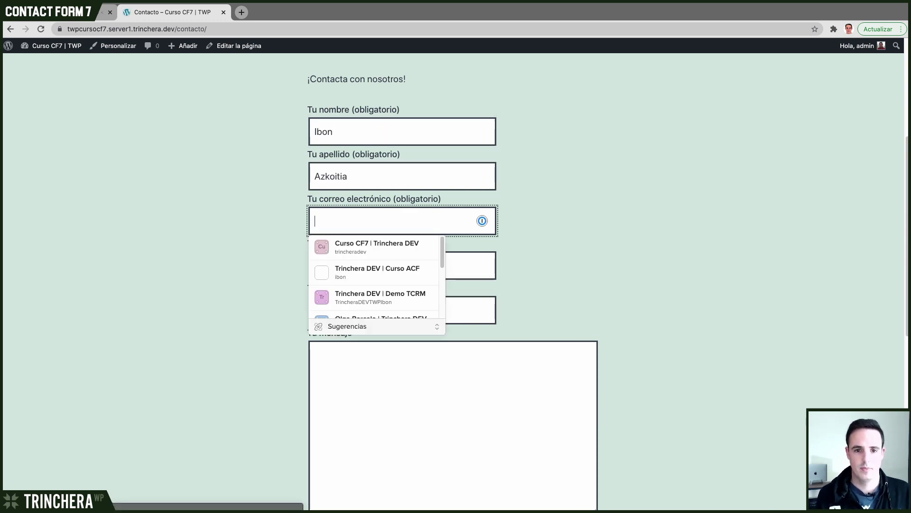
type("etwp")
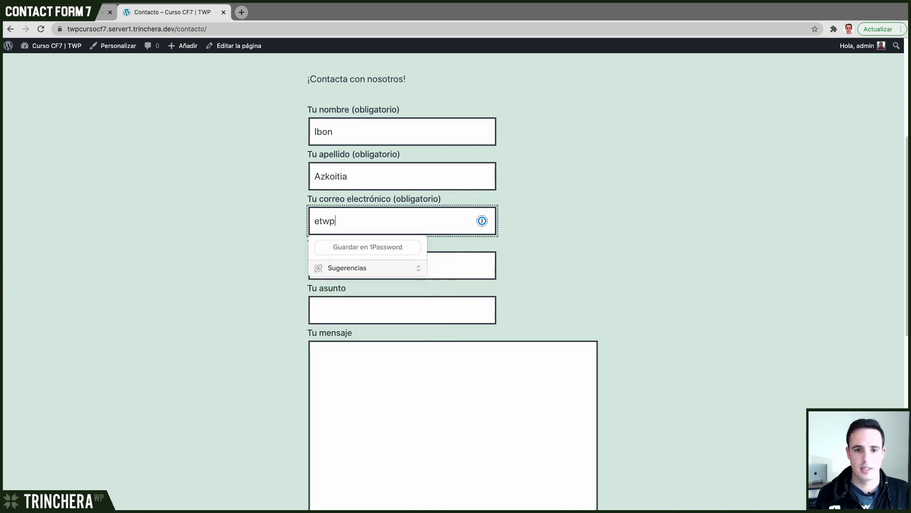
key("Tab")
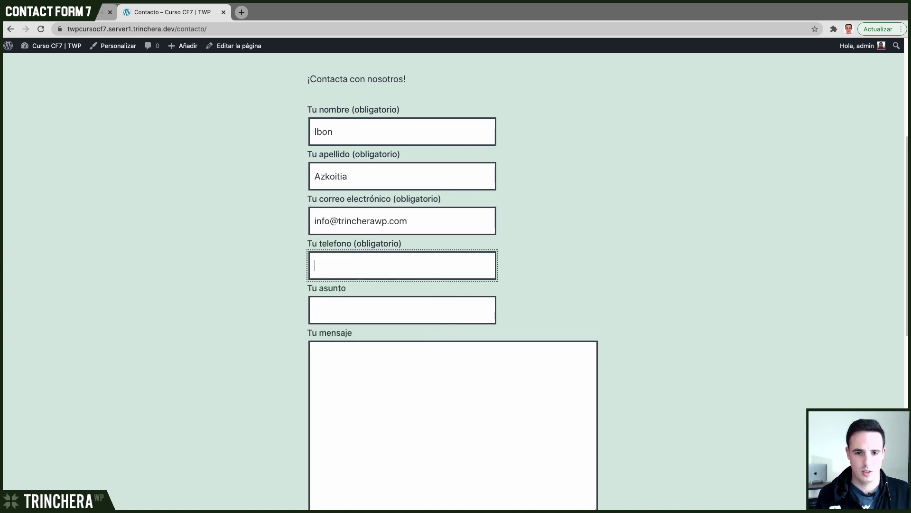
- Enter a test phone number, subject 'Hola amigos', message 'lorem', and submit the form
type("64574868")
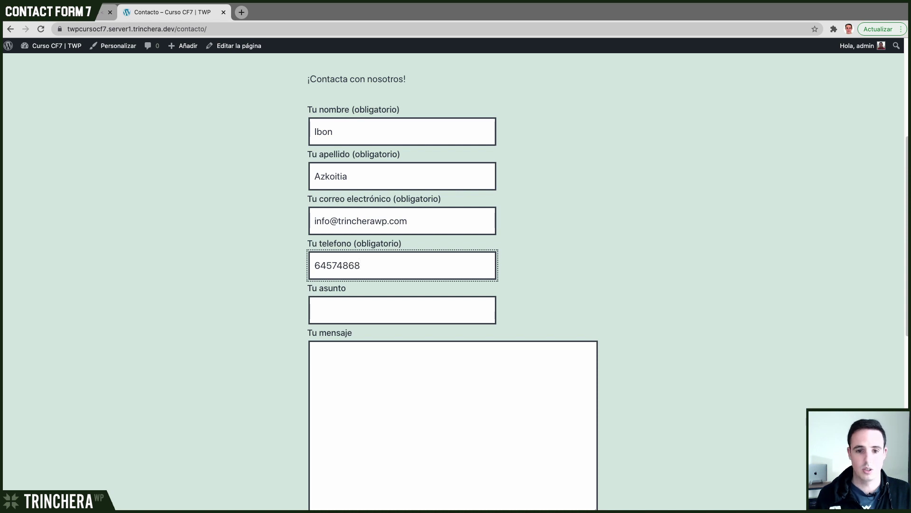
key("Tab")
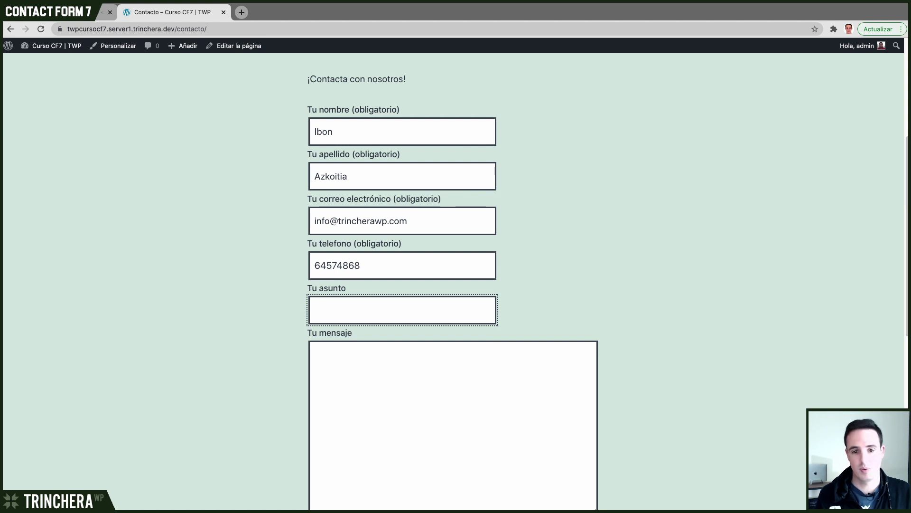
type("Hola amigos")
key("Tab")
type("lorem")
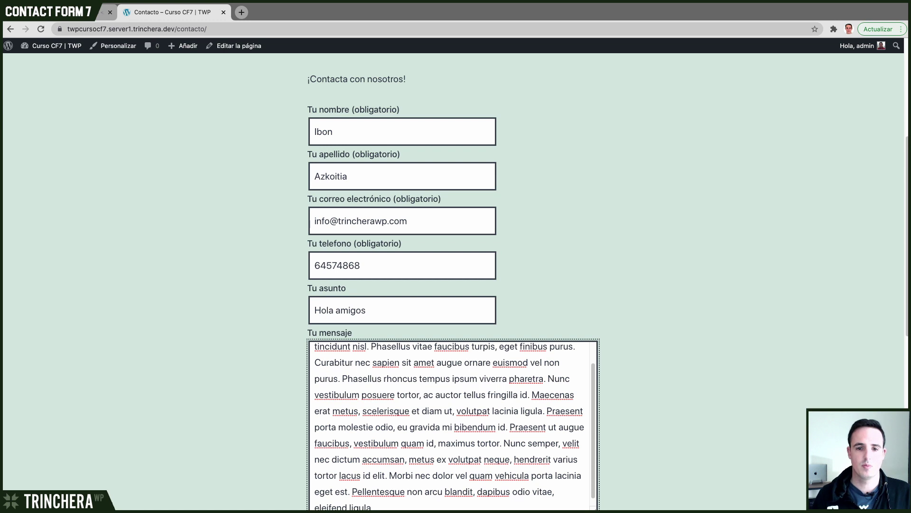
left_click(335, 265)
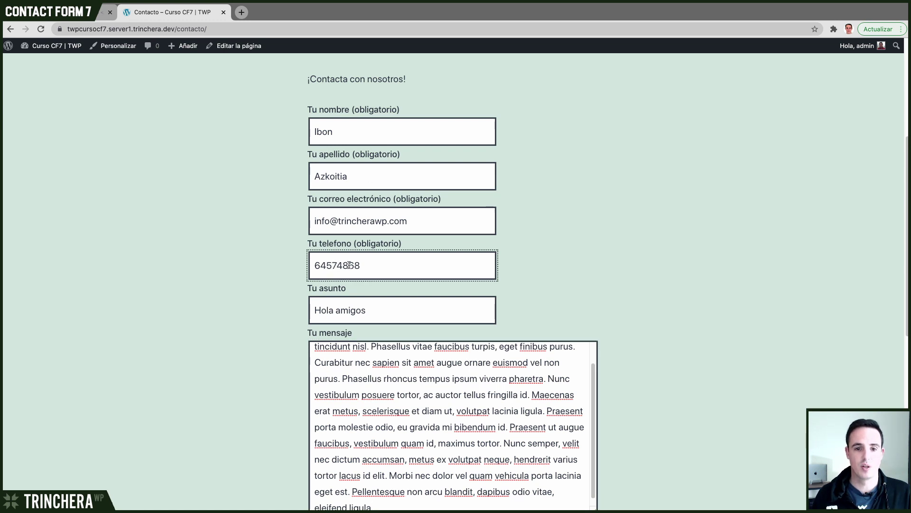
scroll(357, 266, "down", 5)
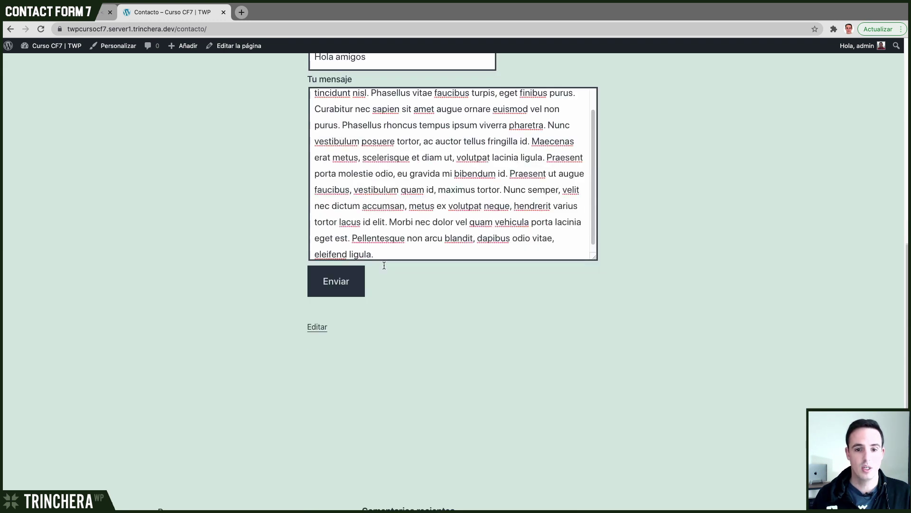
scroll(395, 285, "up", 2)
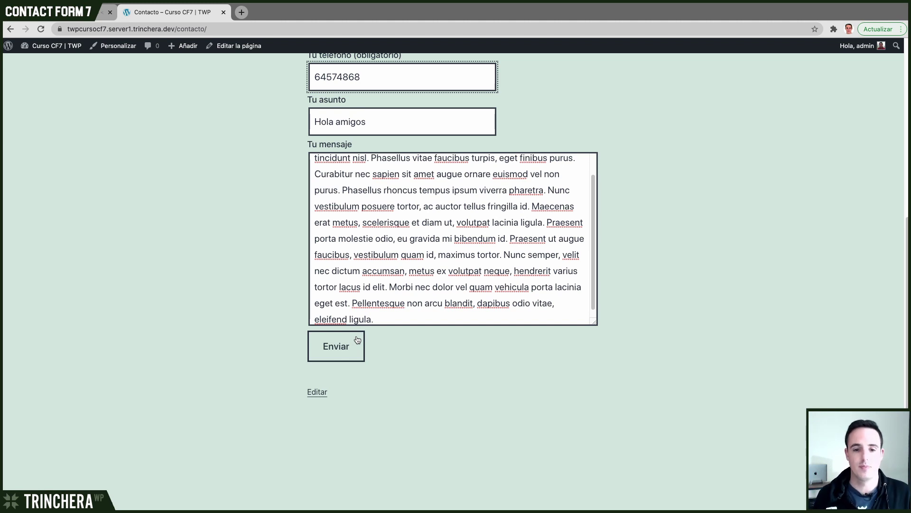
left_click(332, 356)
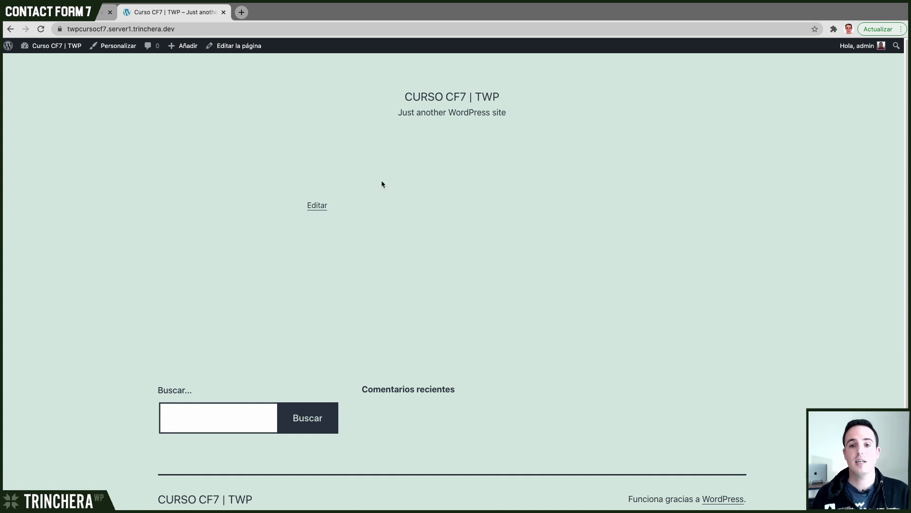
- Point out the home page's site title and tagline to confirm the redirect
left_click_drag(413, 94, 520, 169)
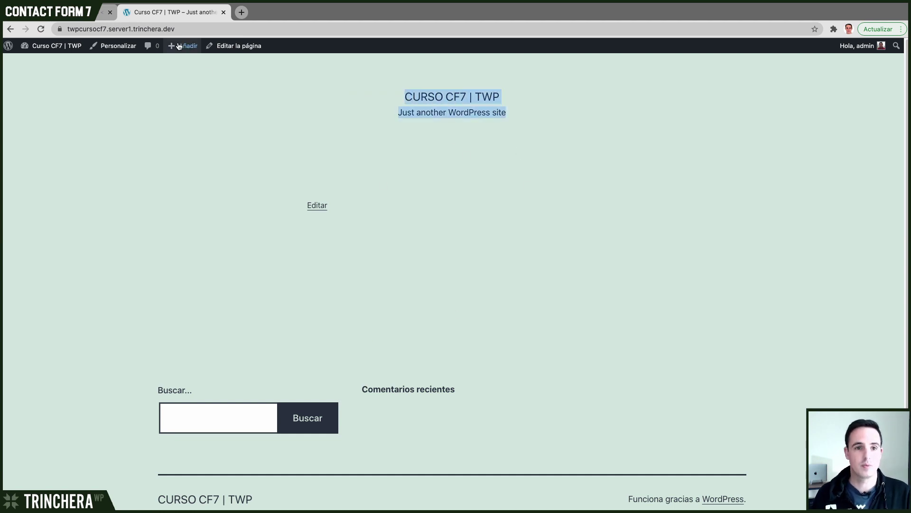
left_click(522, 151)
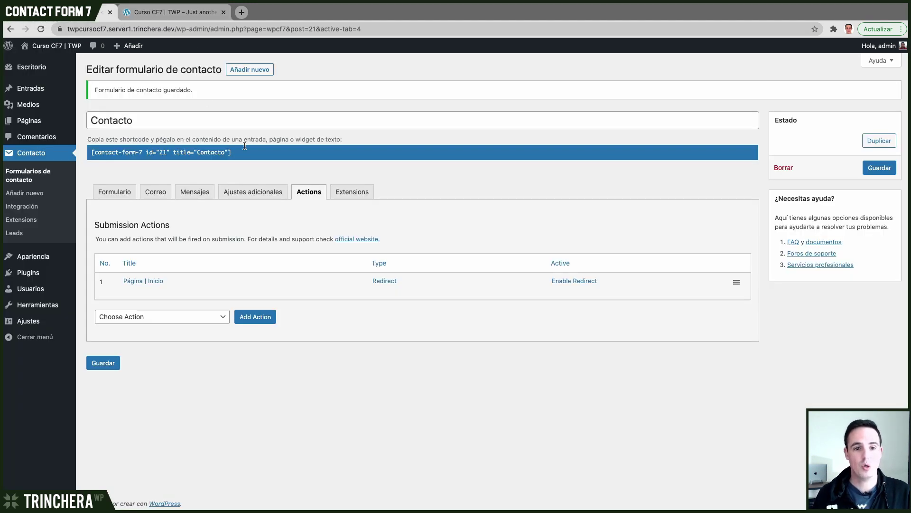
left_click(135, 280)
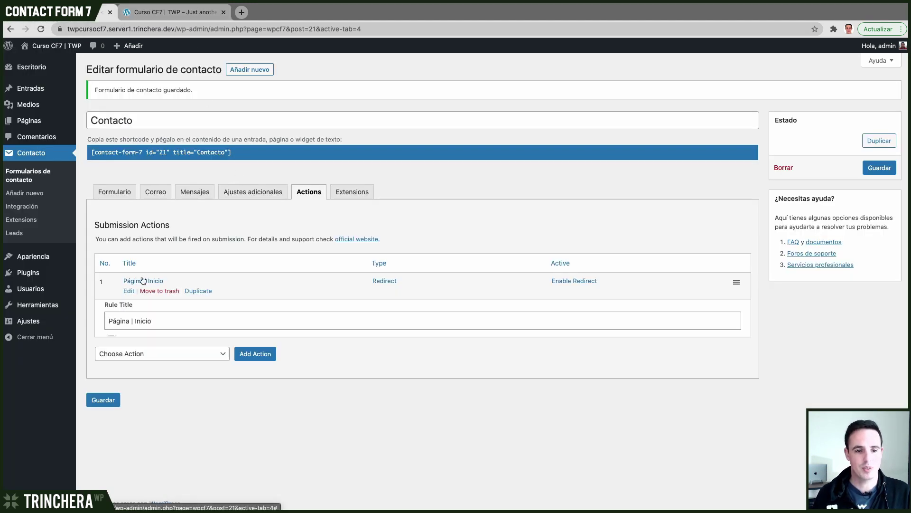
- Enable passing specific fields and paste the tu-nombre tag into URL parameters
scroll(179, 253, "down", 3)
scroll(180, 253, "down", 2)
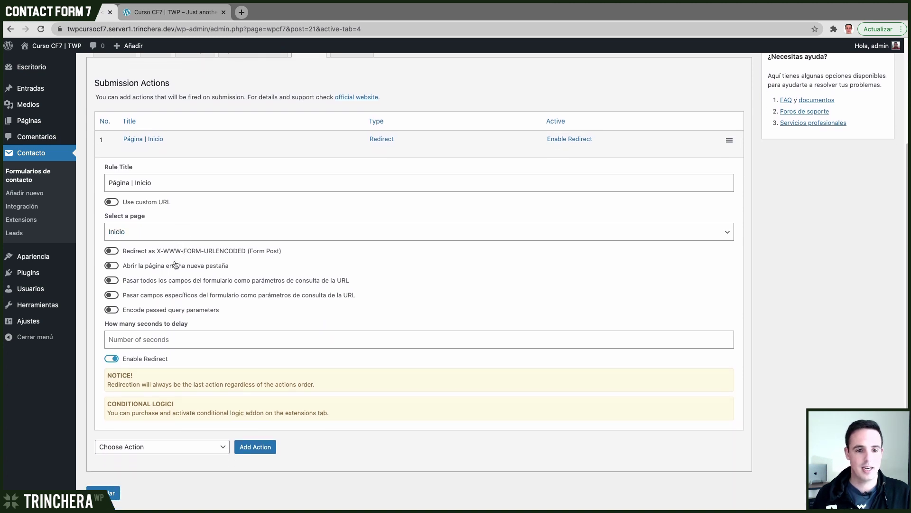
left_click(112, 295)
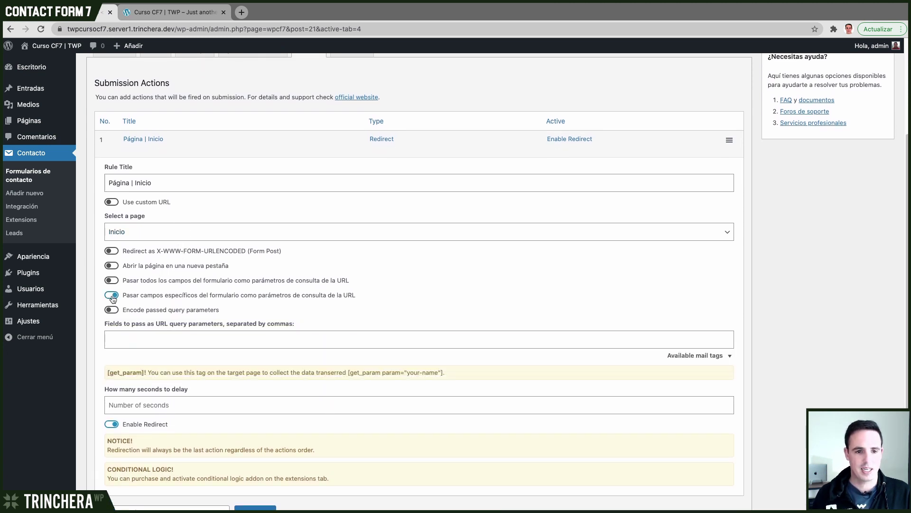
left_click(123, 336)
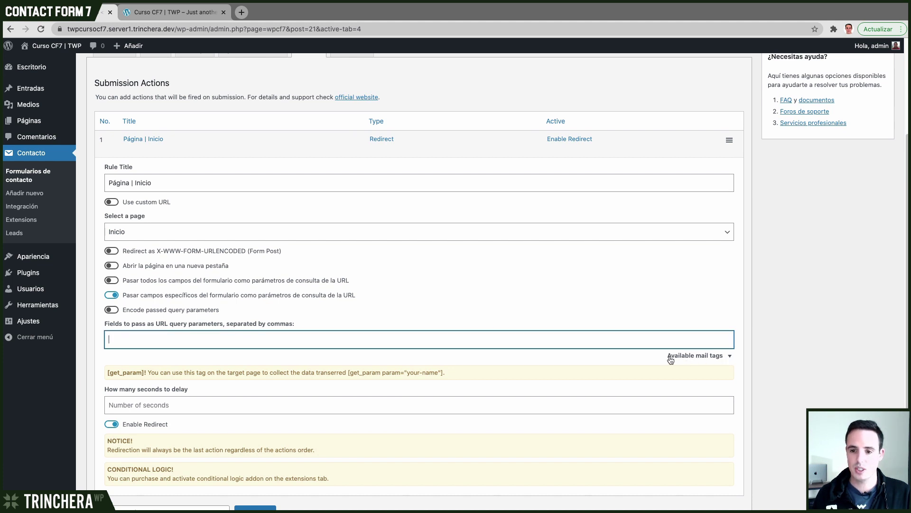
left_click(716, 360)
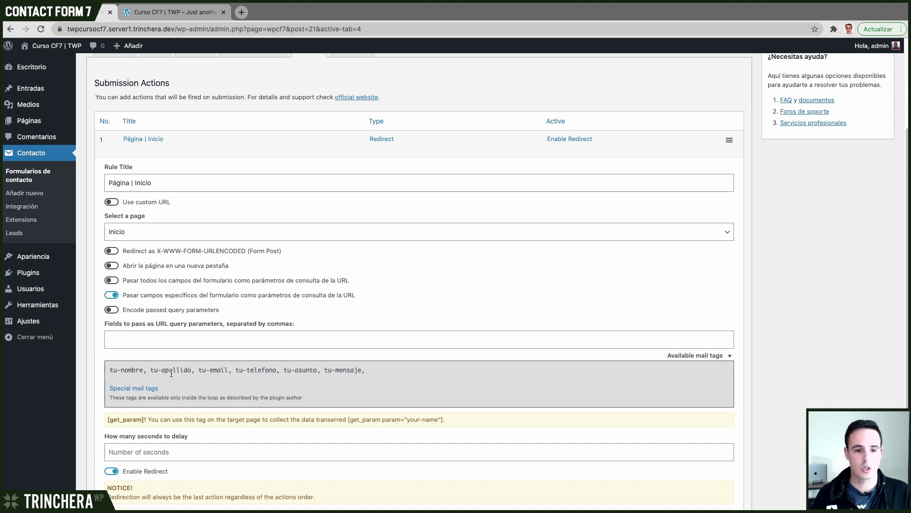
double_click(127, 370)
left_click_drag(110, 369, 140, 370)
key("ctrl+c")
left_click(135, 340)
key("ctrl+v")
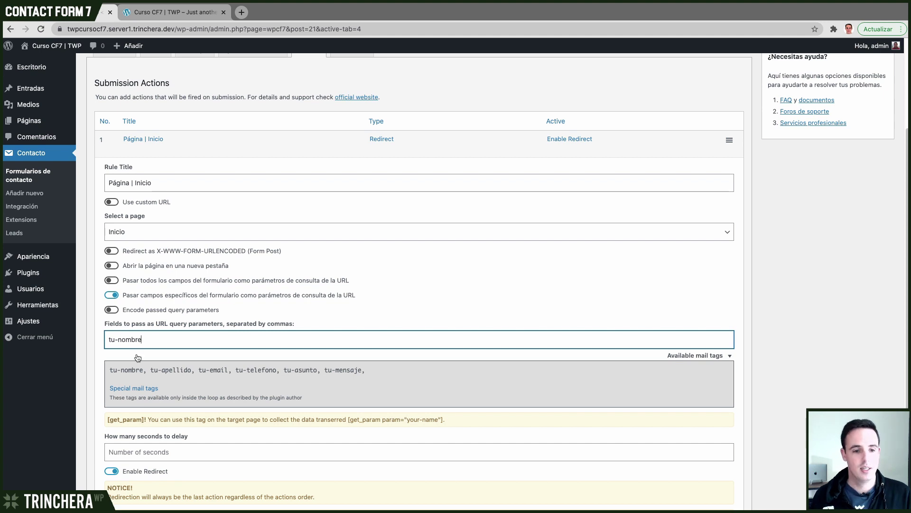
- Set the redirect delay to 3 seconds and save the Contacto form
scroll(138, 358, "down", 5)
left_click(143, 368)
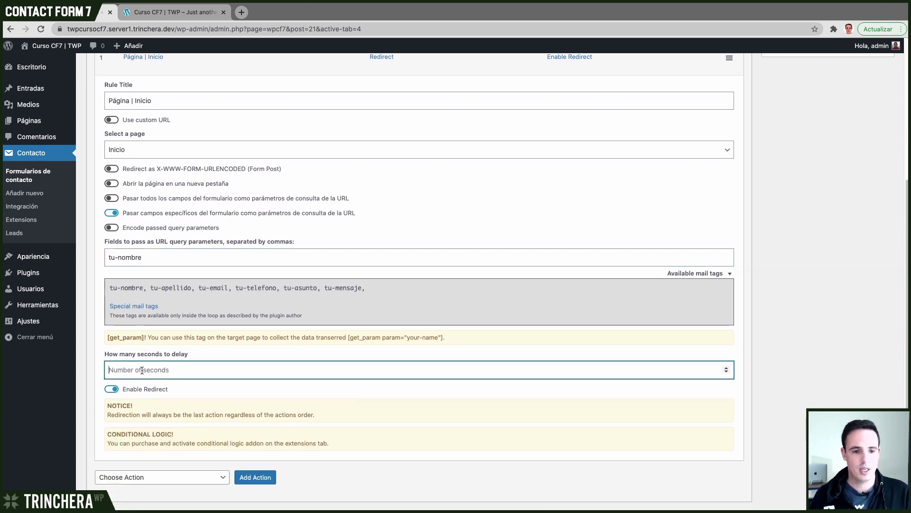
type("3")
left_click(477, 308)
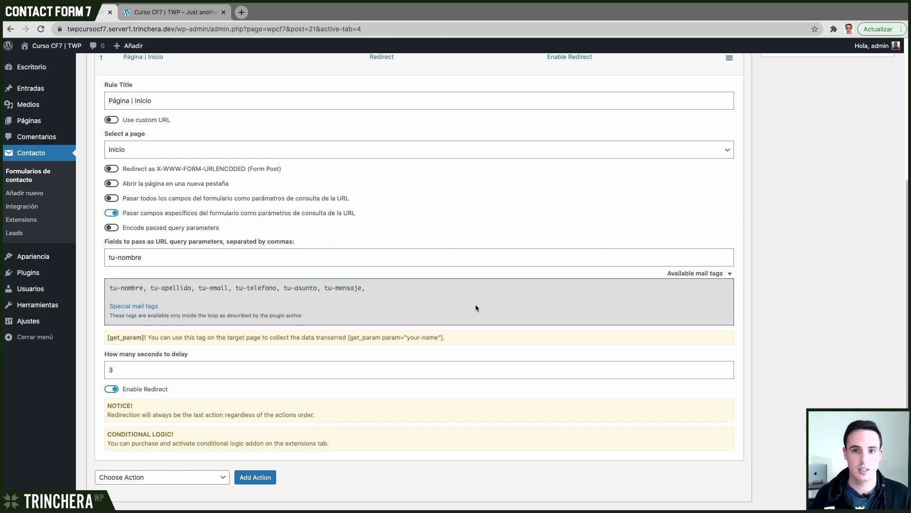
scroll(372, 350, "down", 2)
left_click(110, 463)
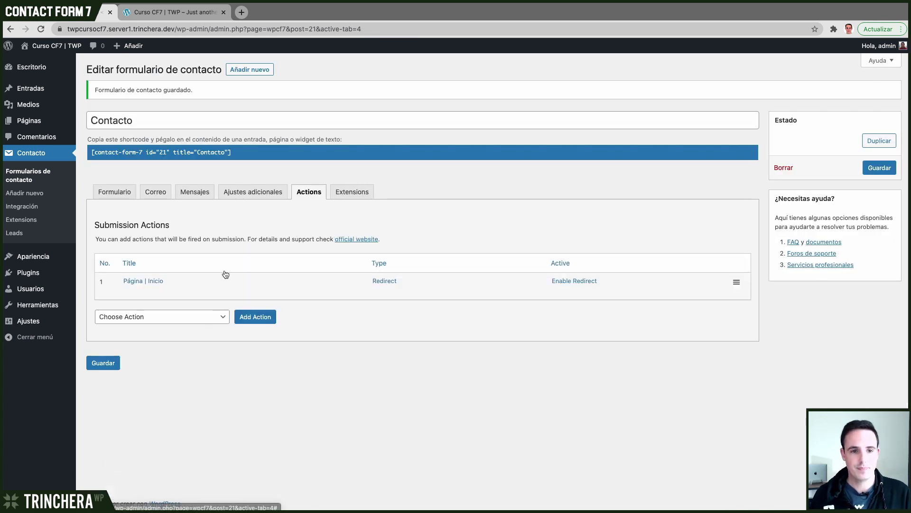
left_click(175, 12)
- Return to /contacto/ and enter a test name, surname and e-mail address
left_click(9, 29)
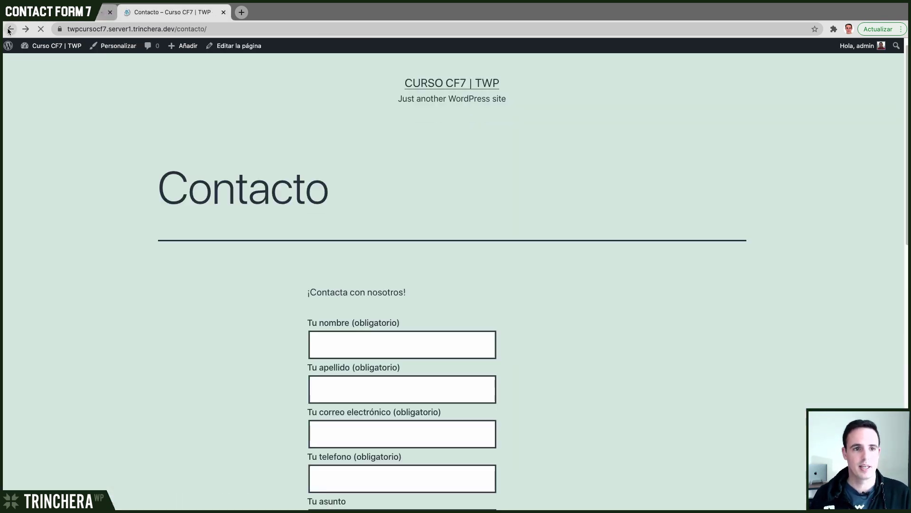
scroll(356, 199, "down", 4)
left_click(378, 179)
key("Tab")
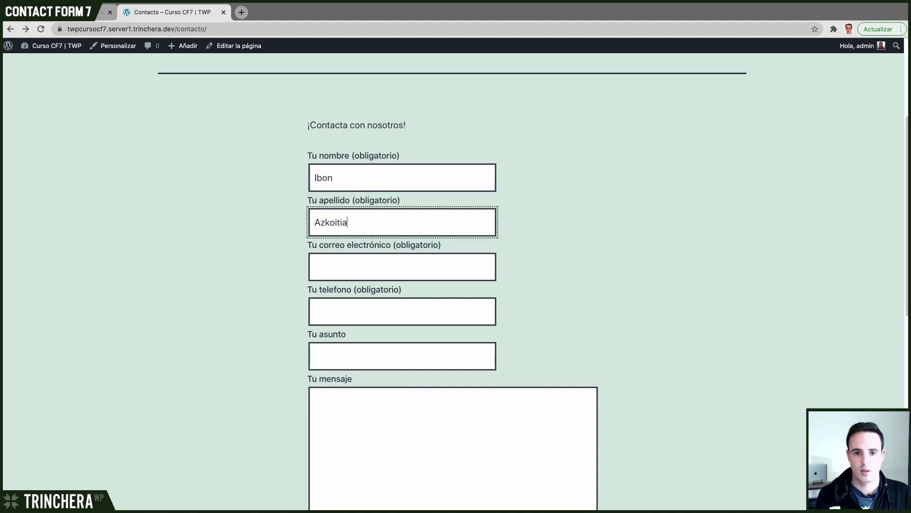
key("Tab")
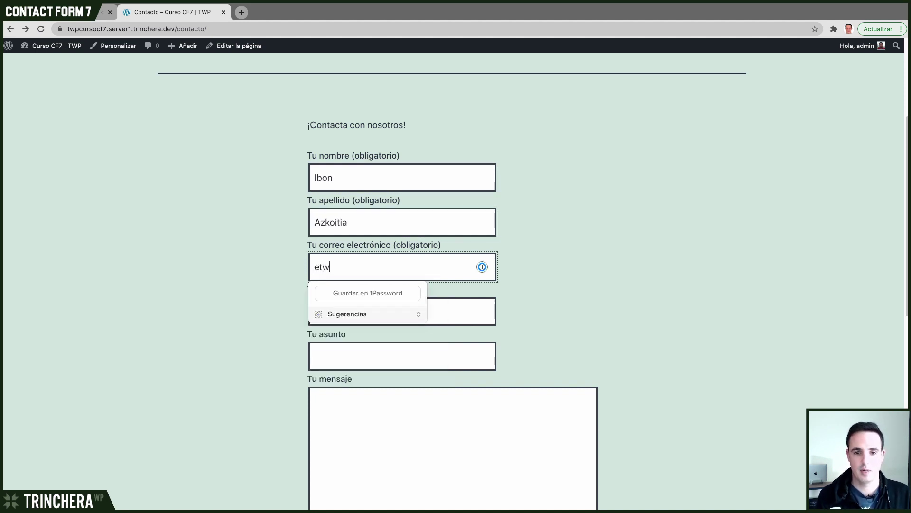
key("Tab")
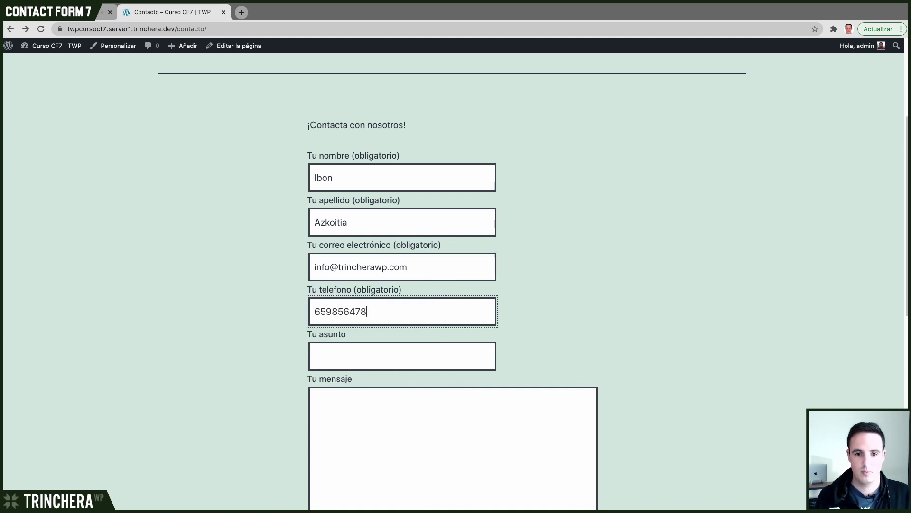
- Enter a test phone number, subject 'Hola amigos 2' and message 'lorem'
key("Tab")
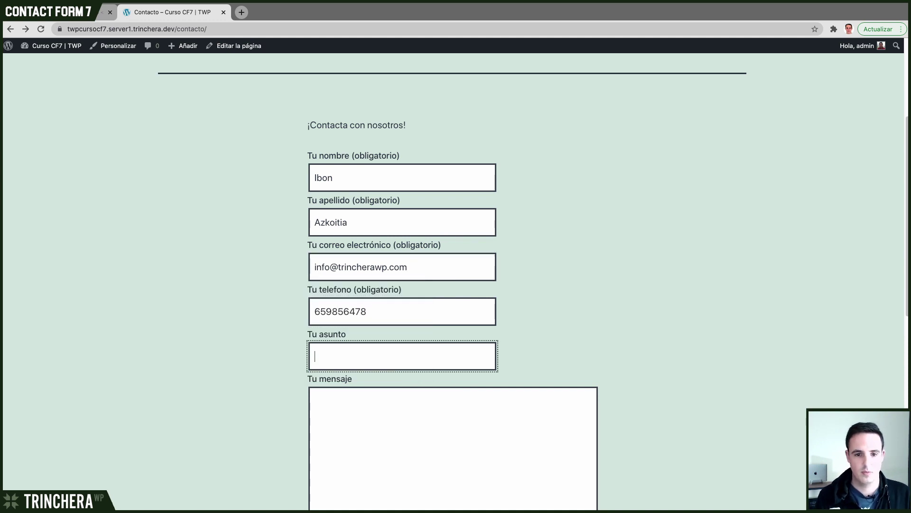
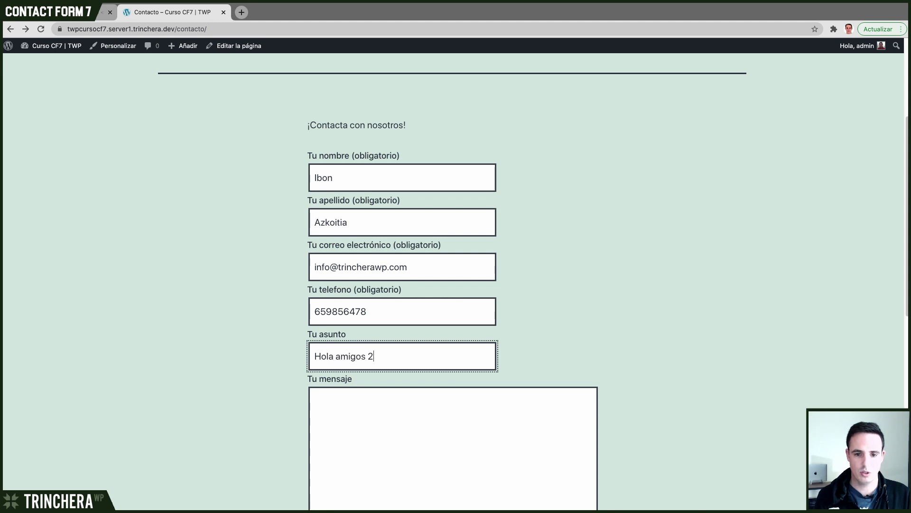
key("Tab")
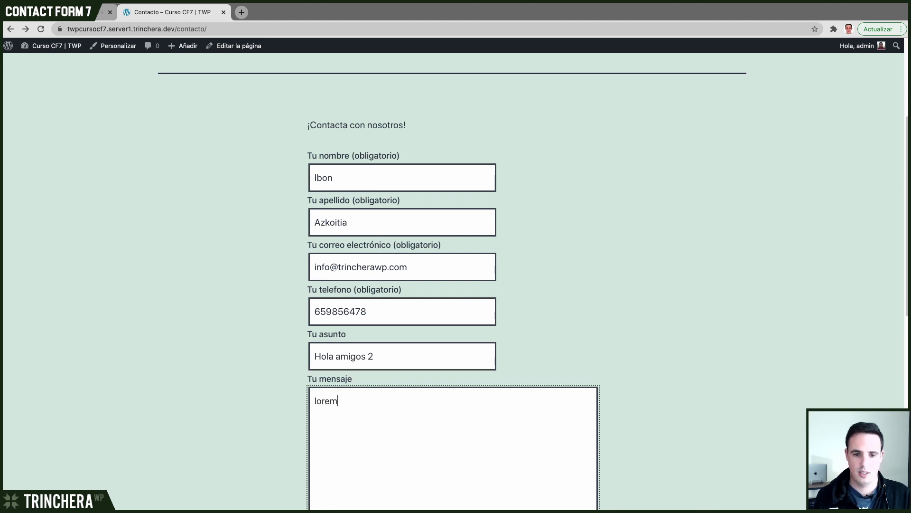
scroll(234, 240, "down", 5)
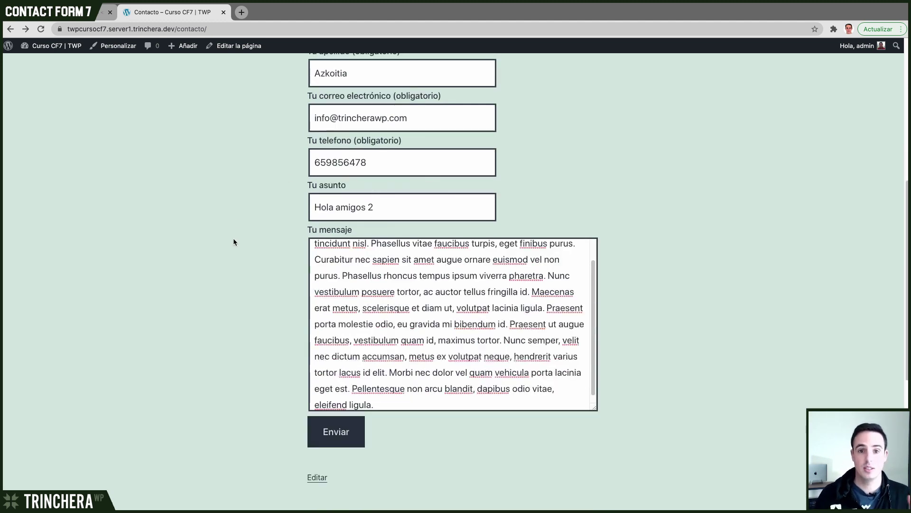
scroll(233, 240, "down", 1)
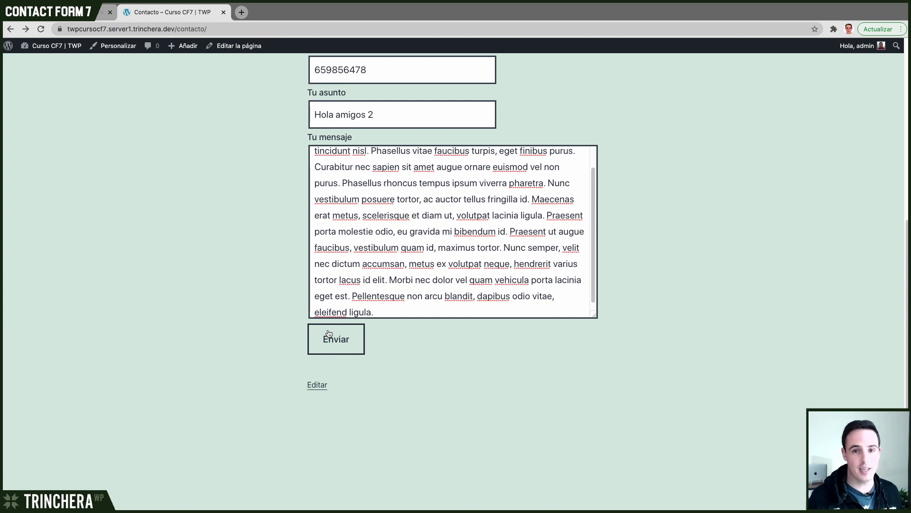
left_click(329, 334)
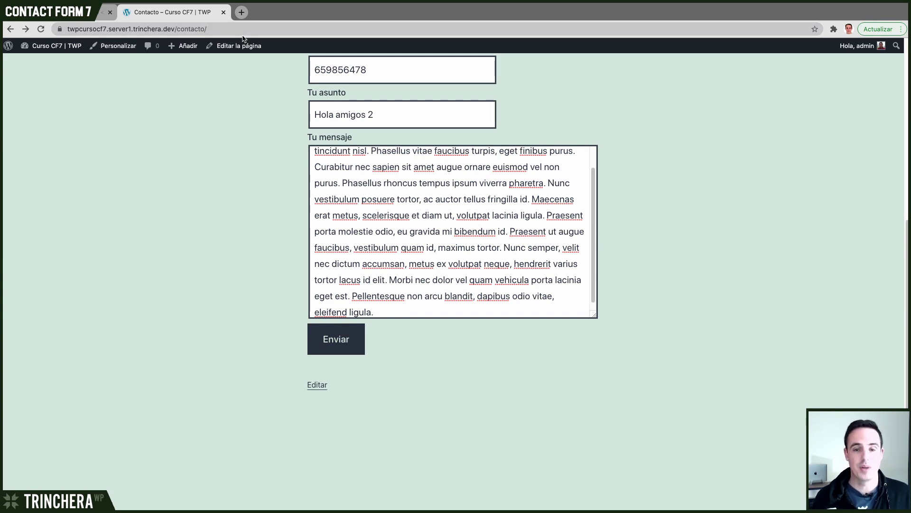
- Send the refilled Contacto form with Enviar to trigger the 3-second delayed redirect
left_click(338, 340)
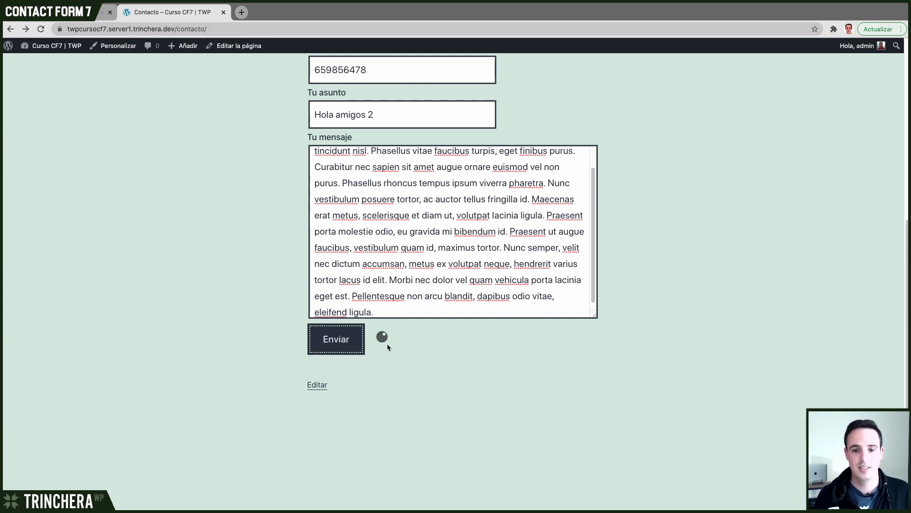